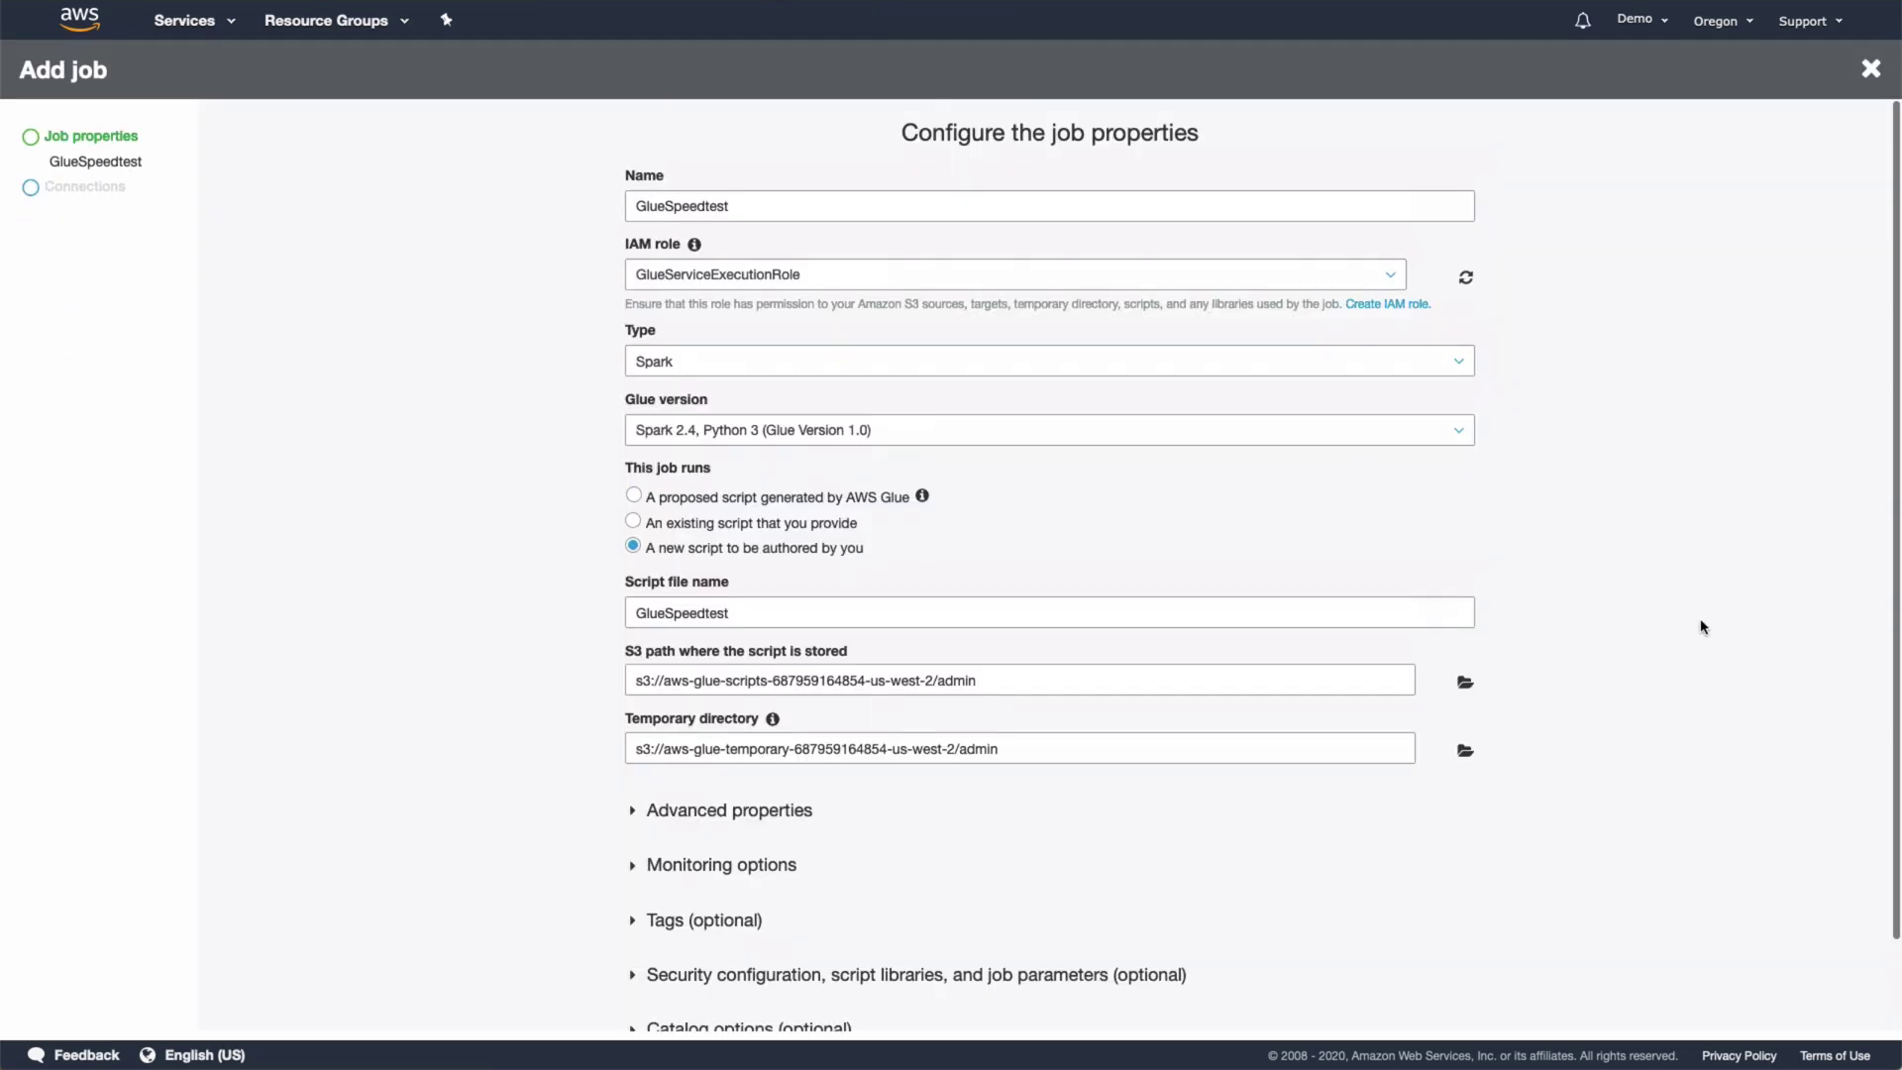
pyautogui.scroll(-2, 1702, 626)
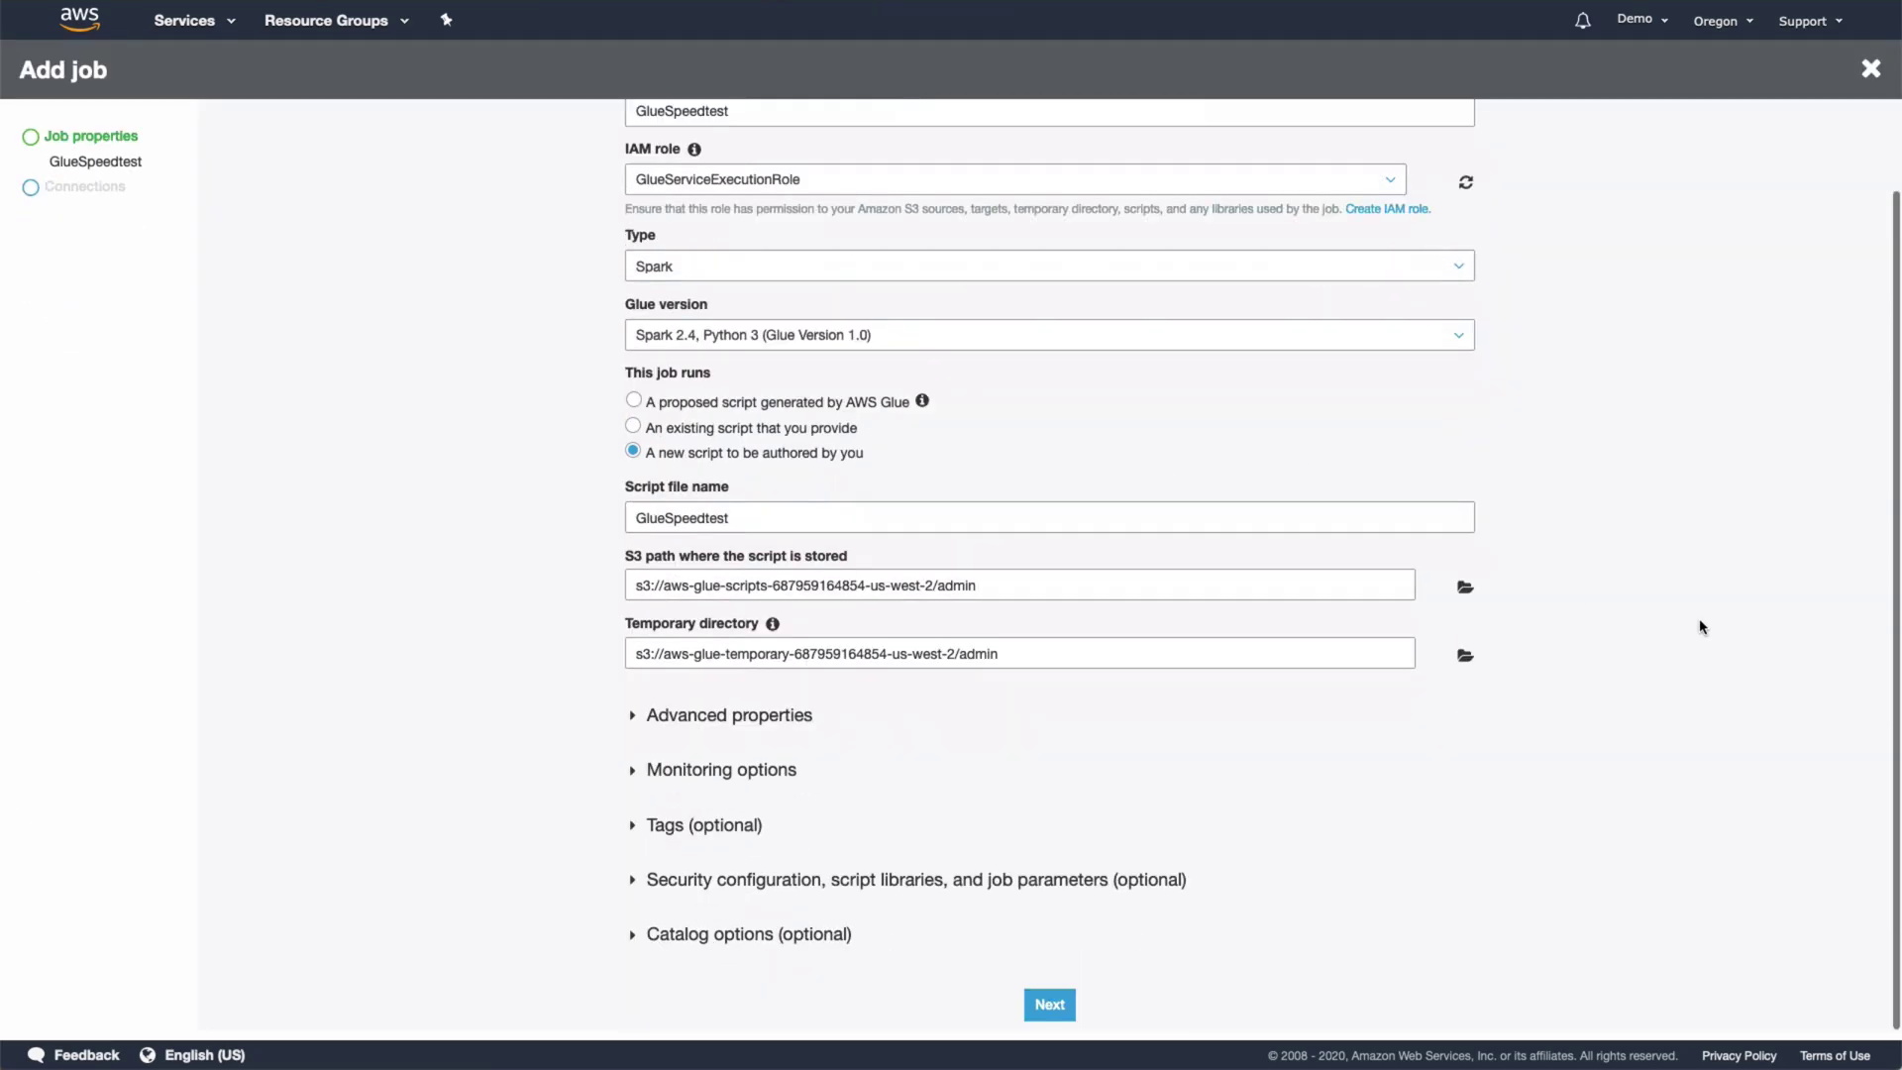
# - Save the GlueSpeedtest job with the pasted hello-world PySpark script and return to the jobs list
pyautogui.click(1073, 1004)
pyautogui.click(1140, 626)
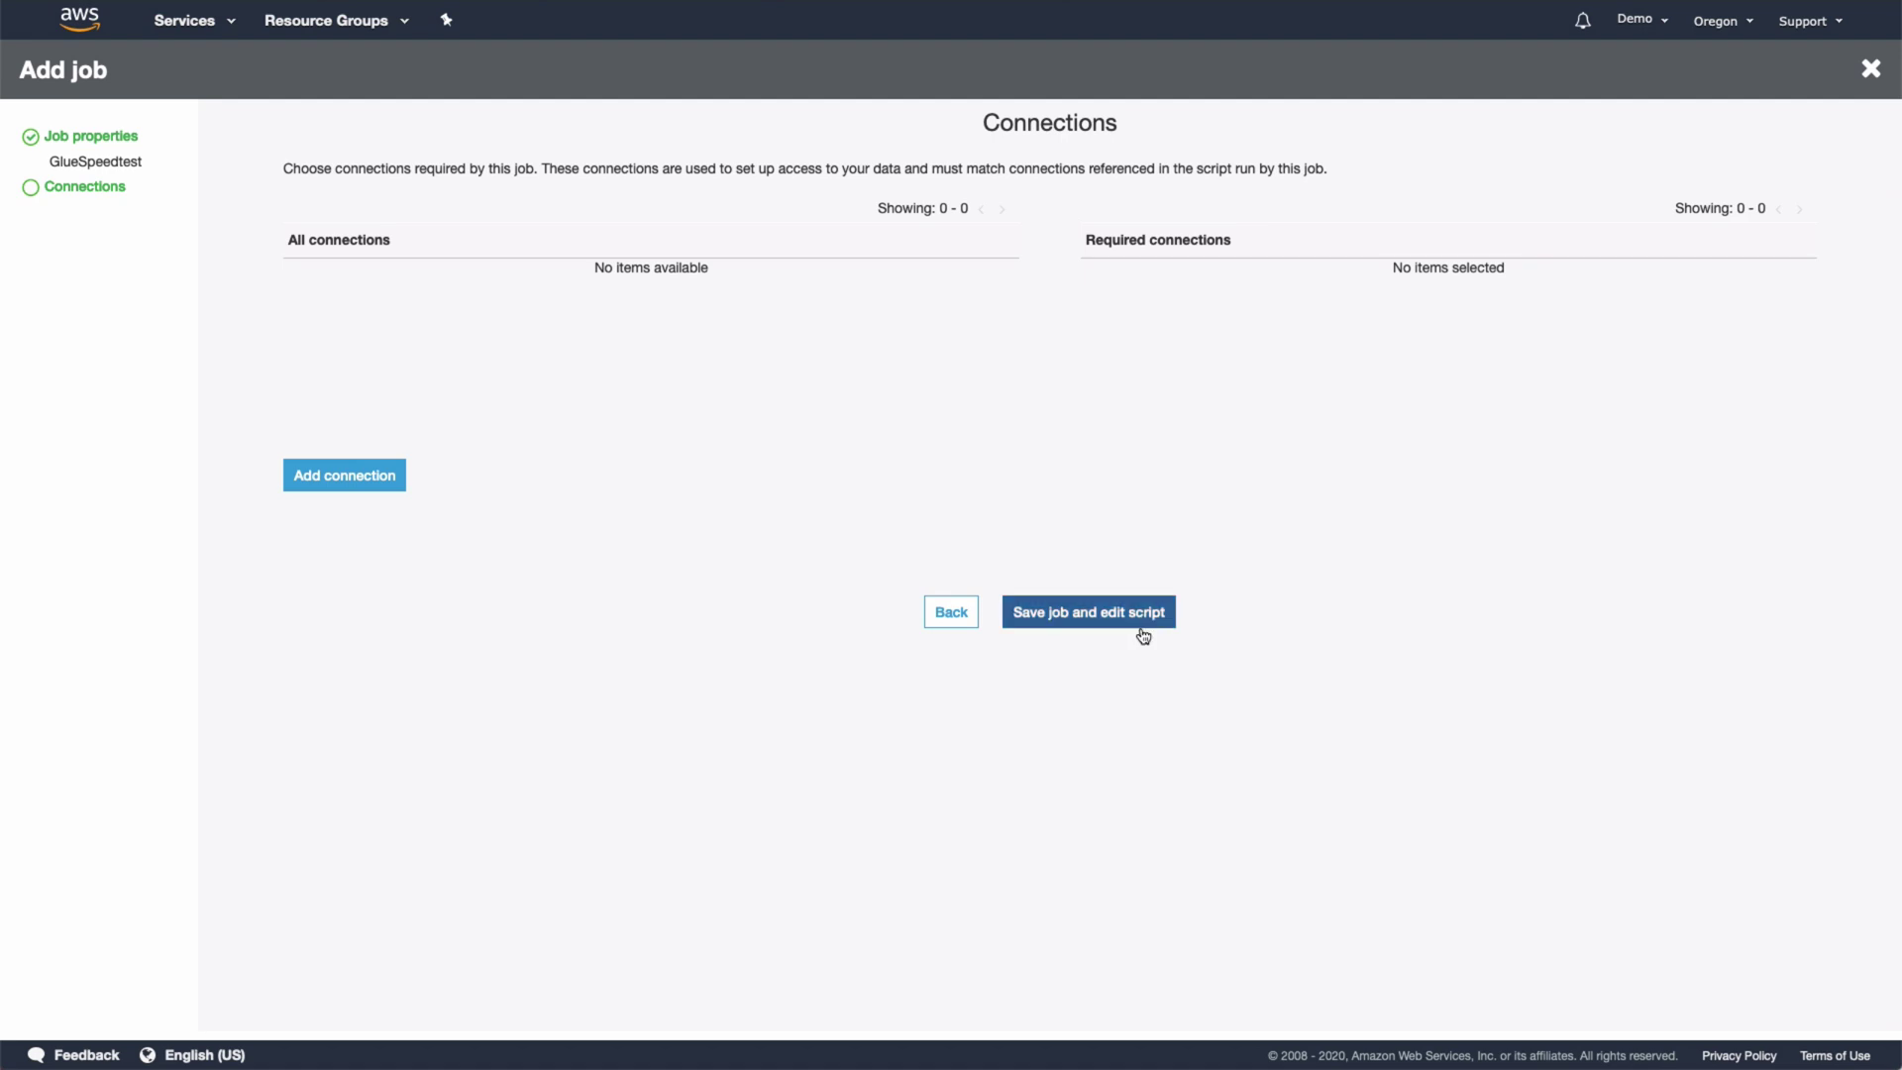
pyautogui.write("import sys from pyspark.context import SparkContext from awsglue.context import GlueContext  gluecontext = GlueContext(SparkContext.getOrCreate())  print('Hello world')")
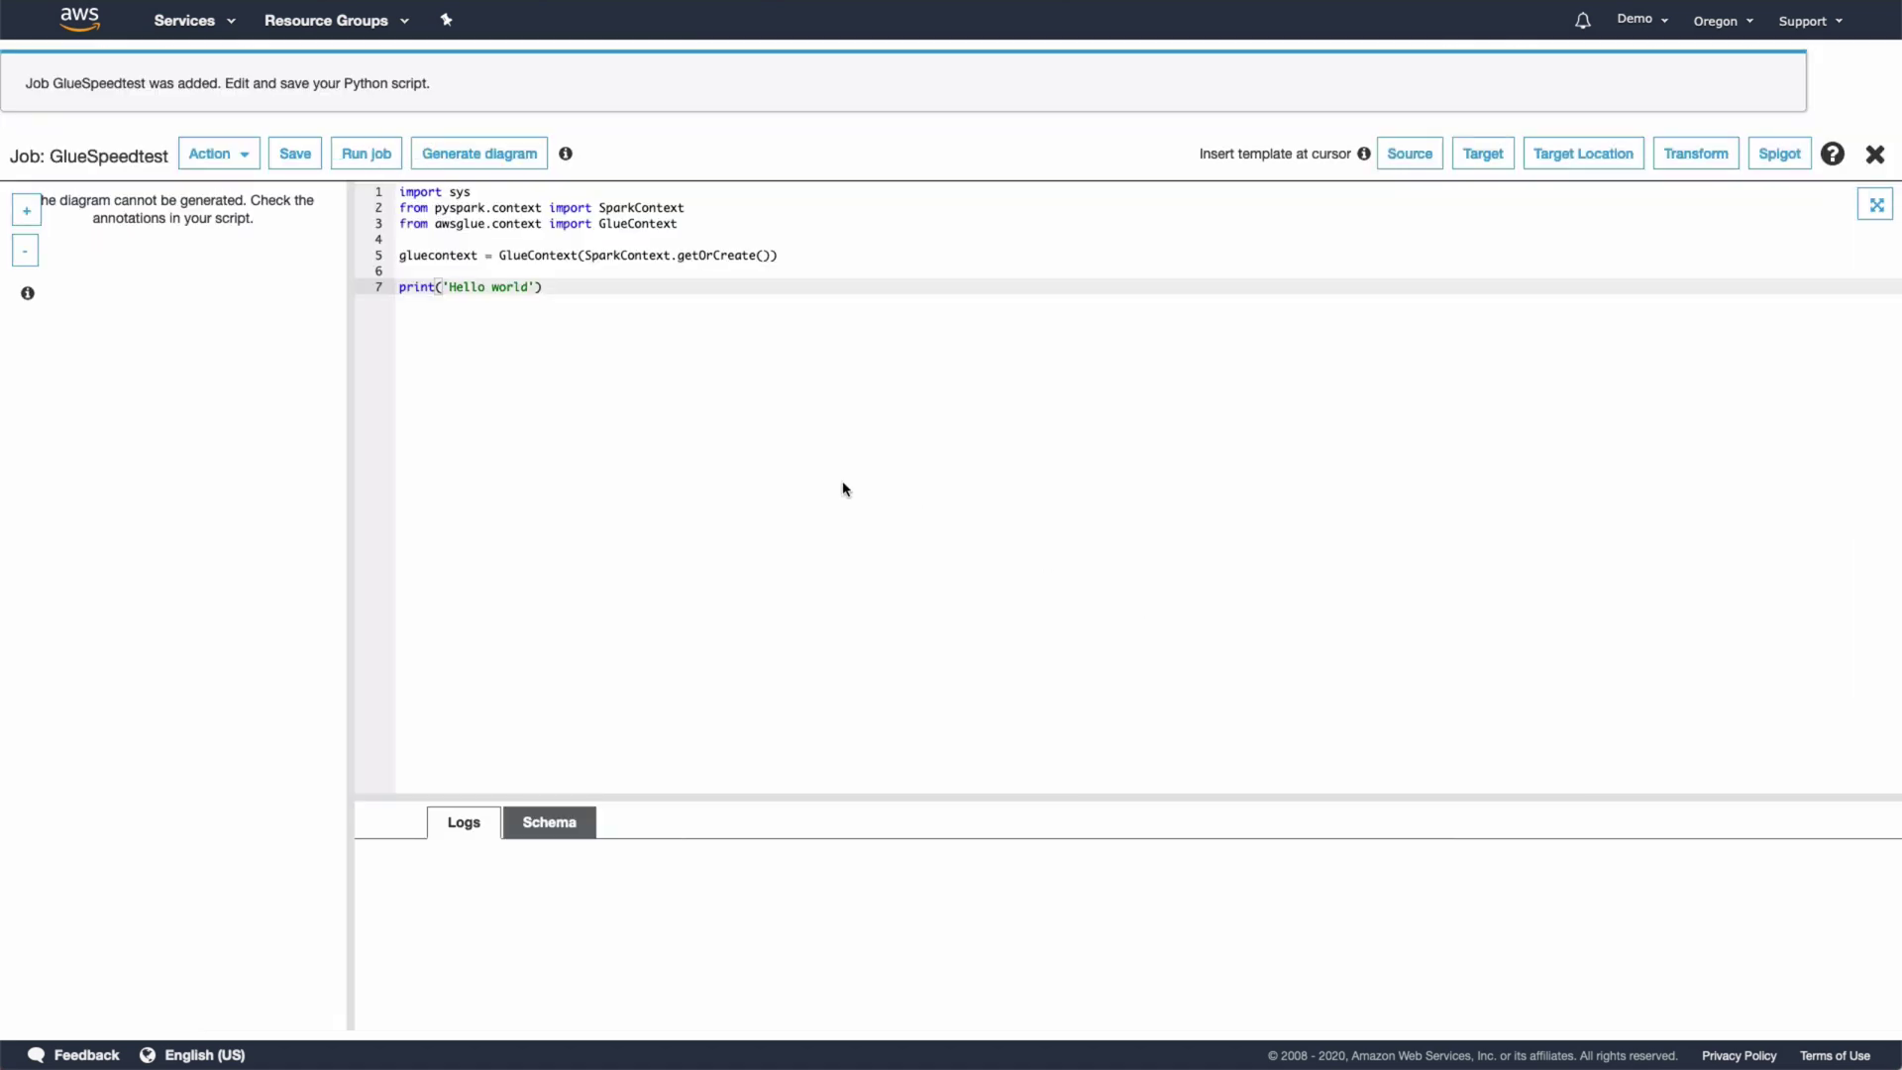
pyautogui.click(310, 161)
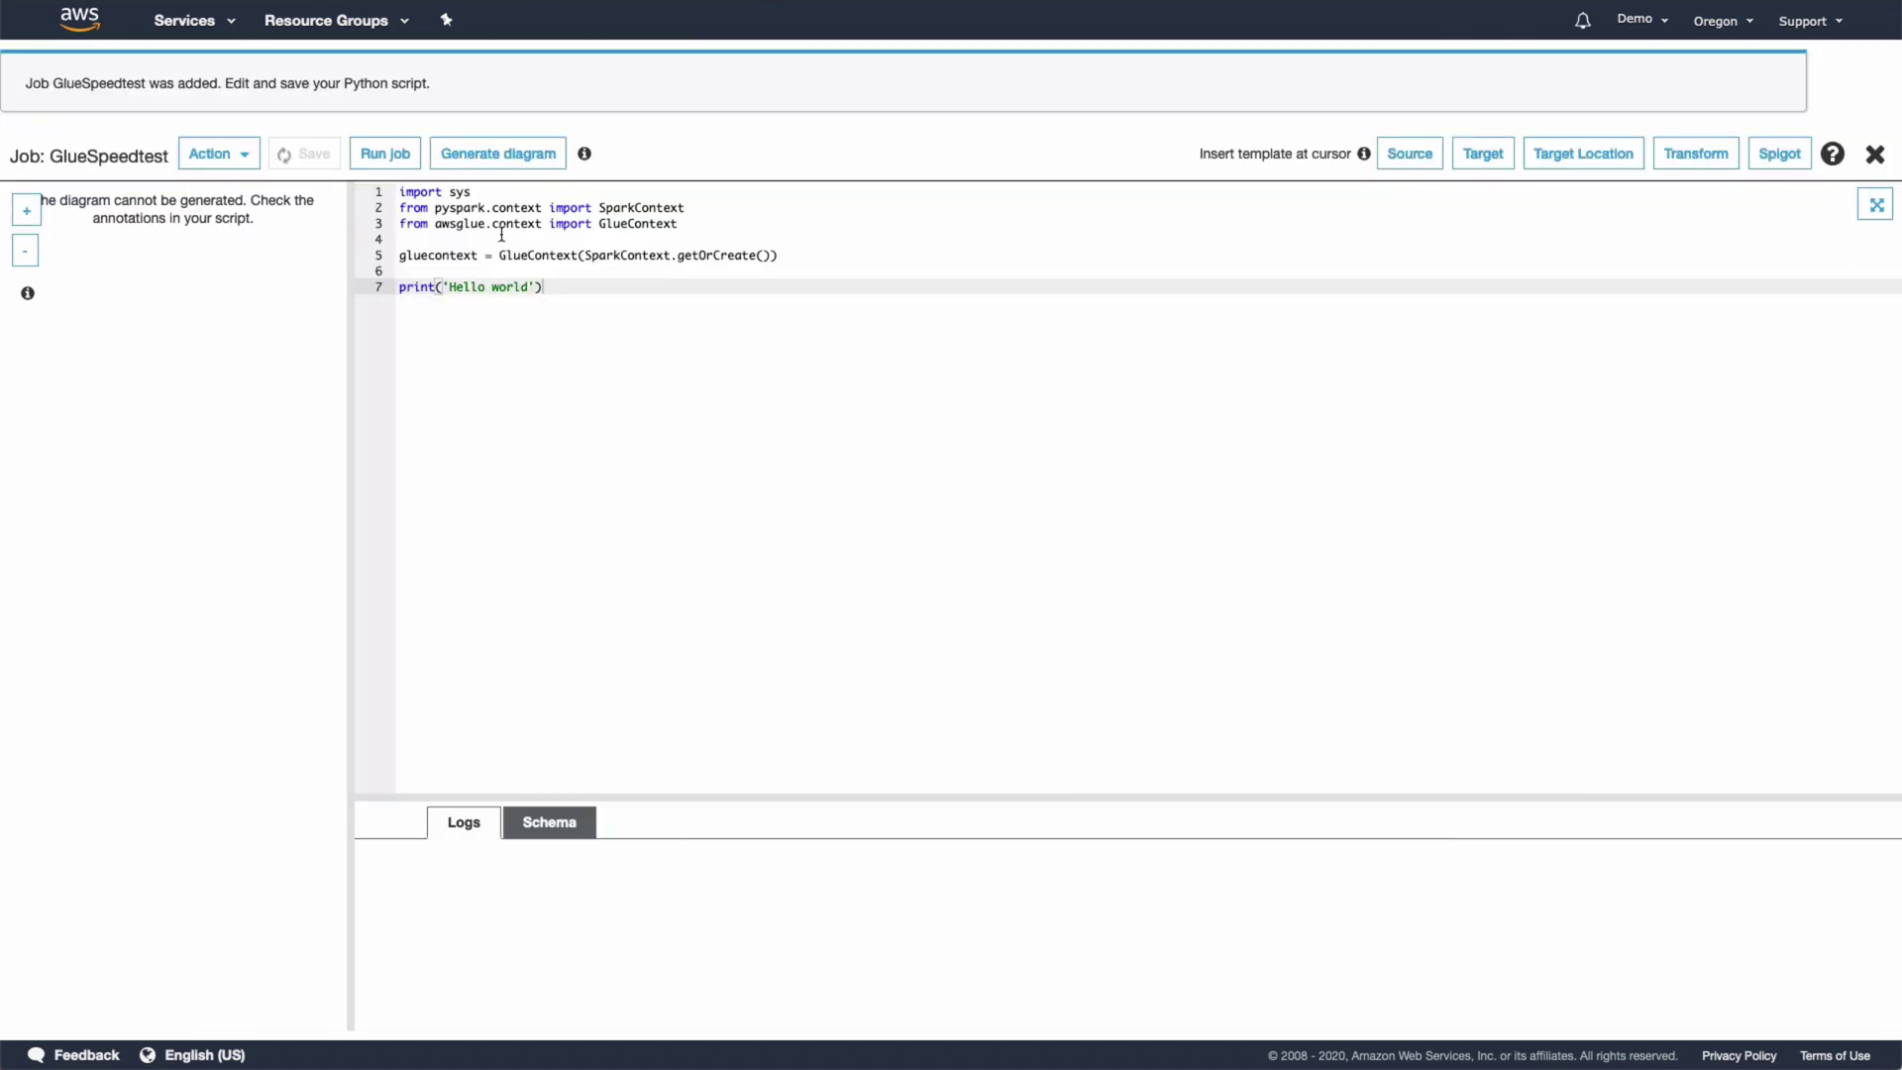
pyautogui.click(1875, 158)
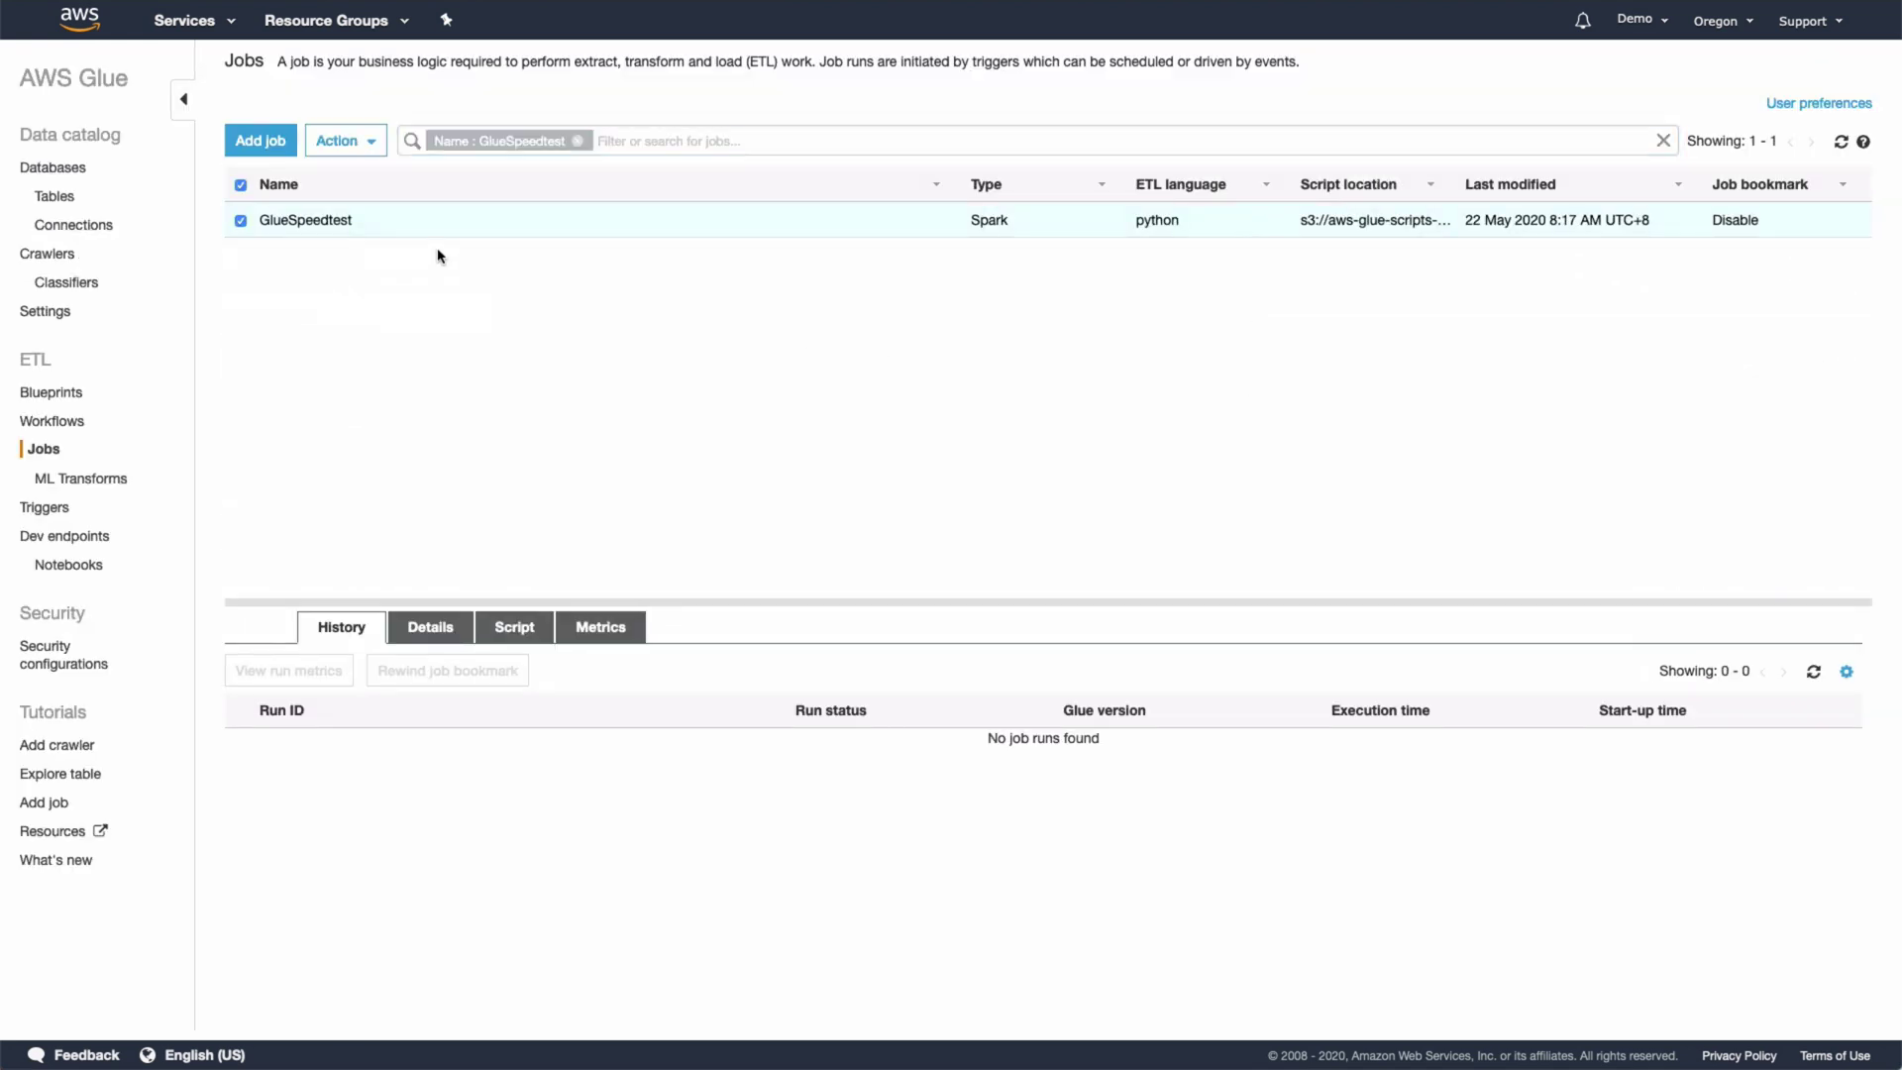
# - Run GlueSpeedtest on Glue 1.0 with no extra parameters and wait for it to succeed
pyautogui.click(379, 143)
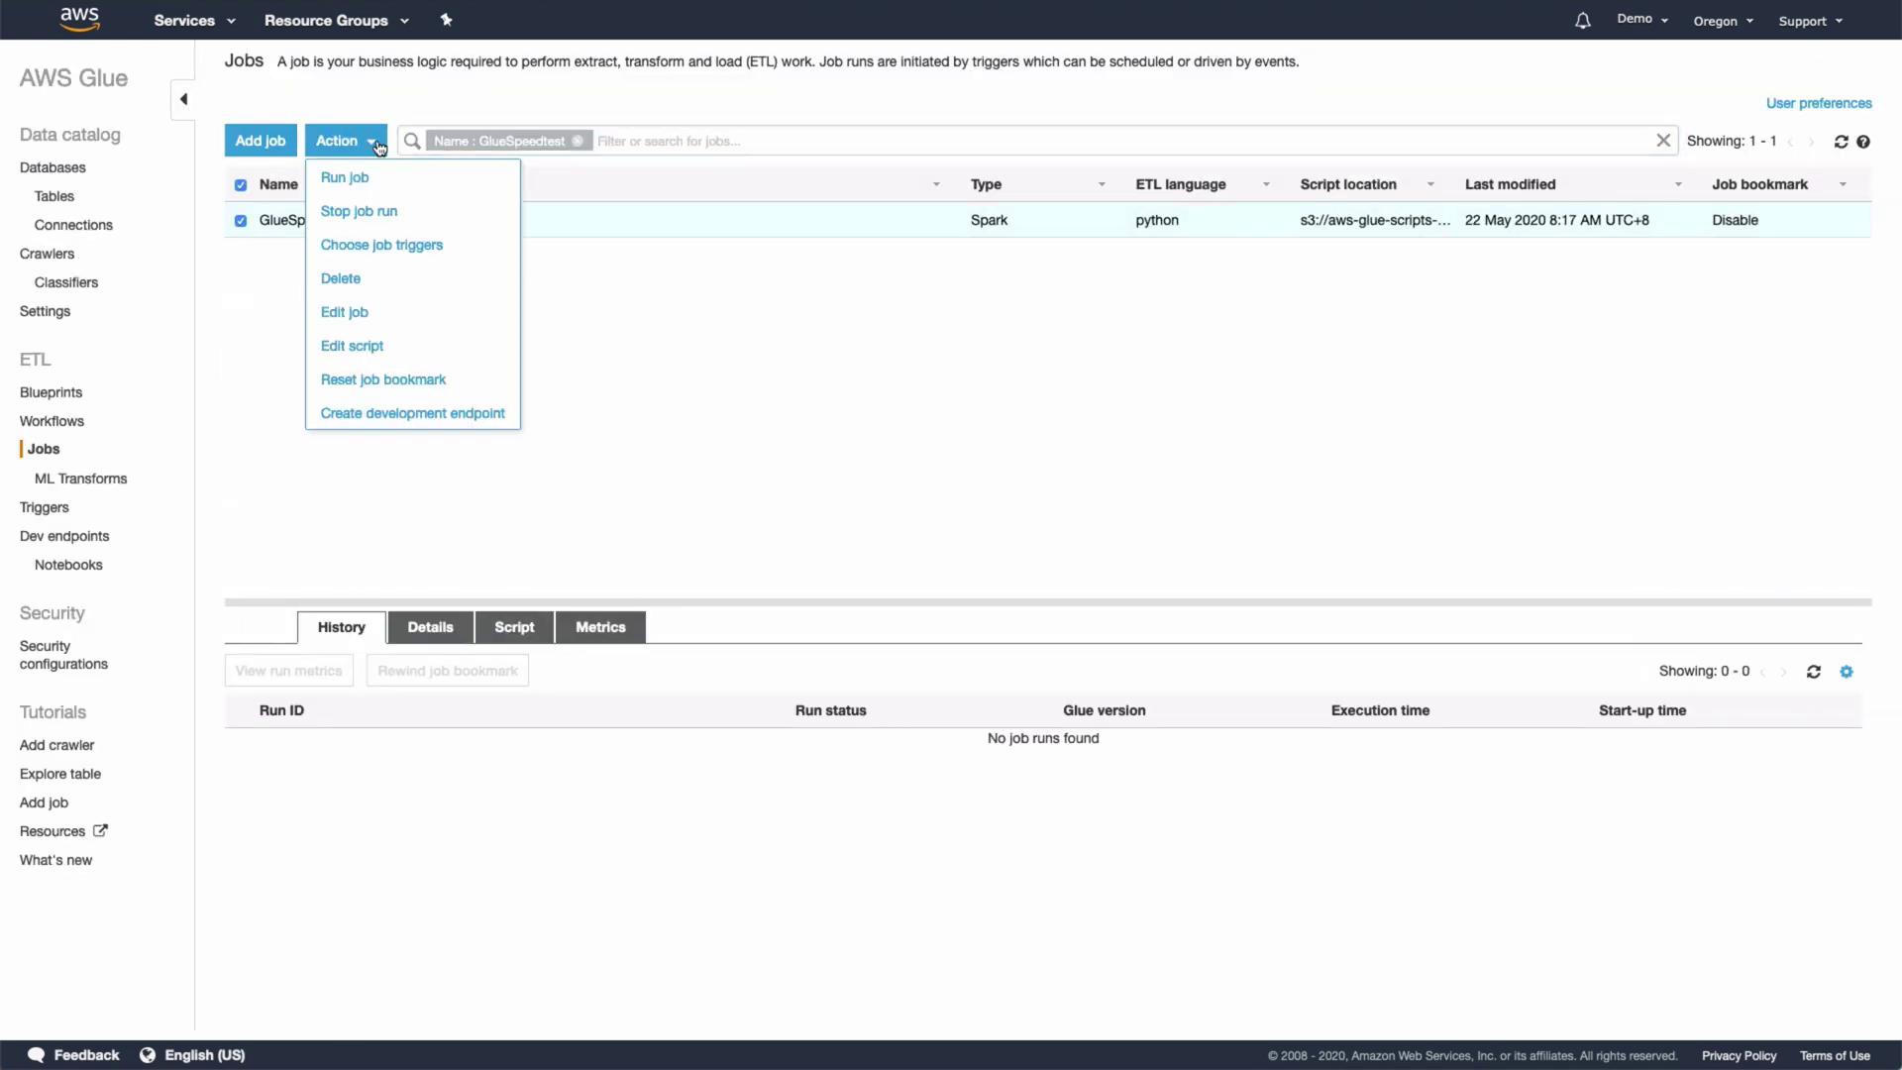
pyautogui.click(430, 177)
pyautogui.click(946, 528)
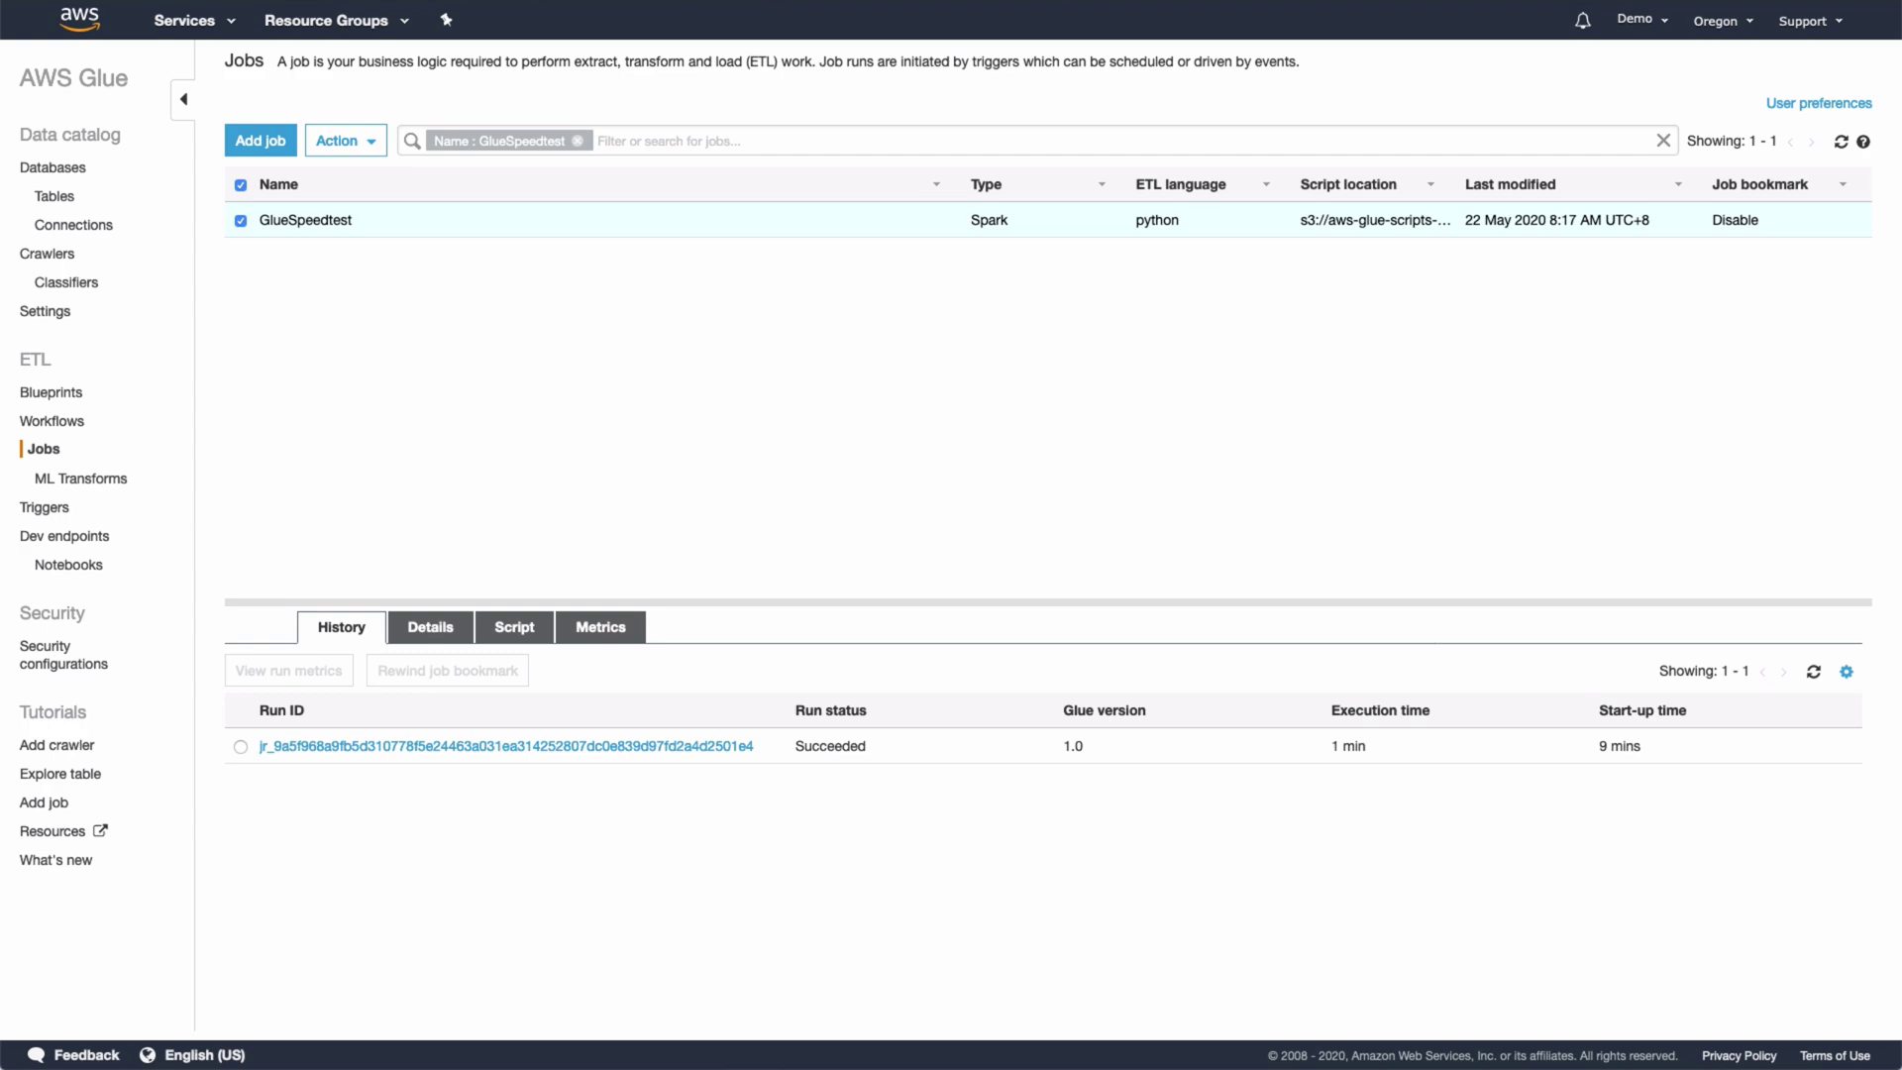
pyautogui.click(346, 140)
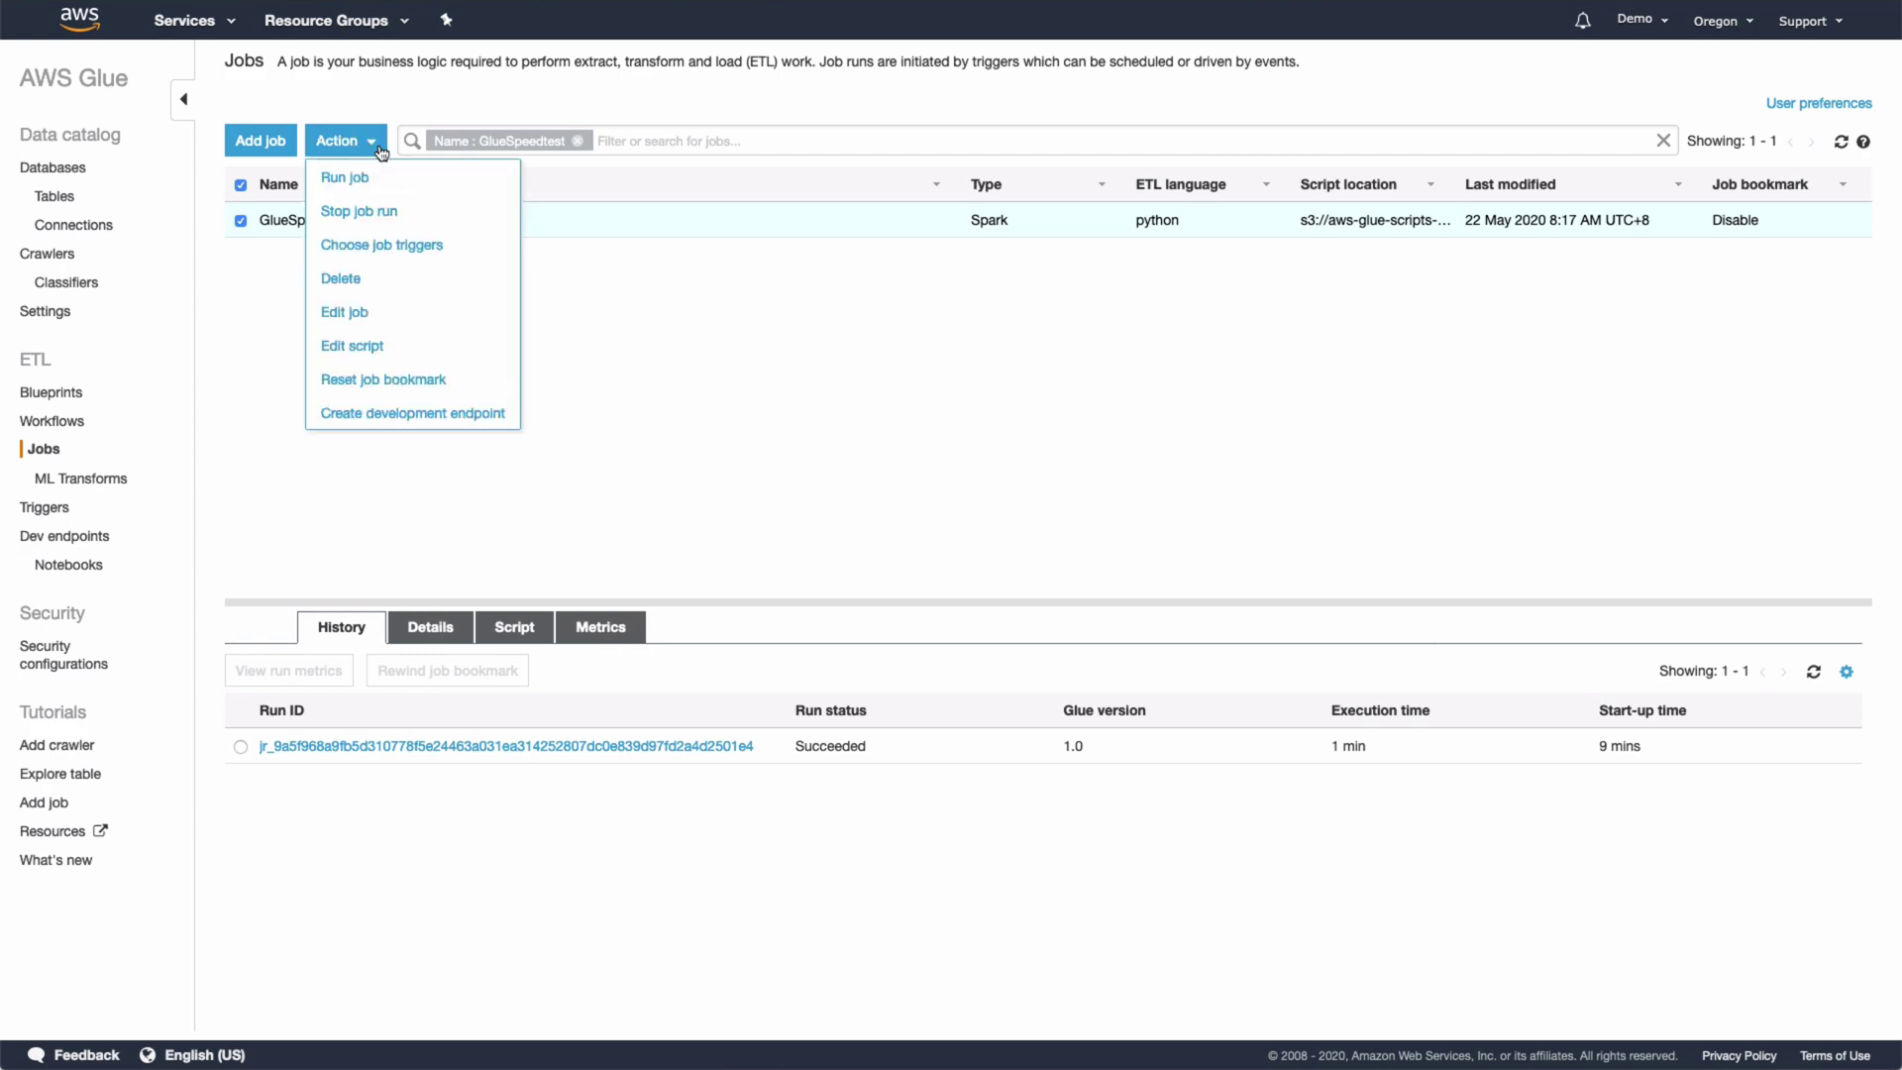
# - Save GlueSpeedtest with Glue version 'Spark 2.4, Python 3 with improved job startup times (Glue Version 2.0)'
pyautogui.click(501, 330)
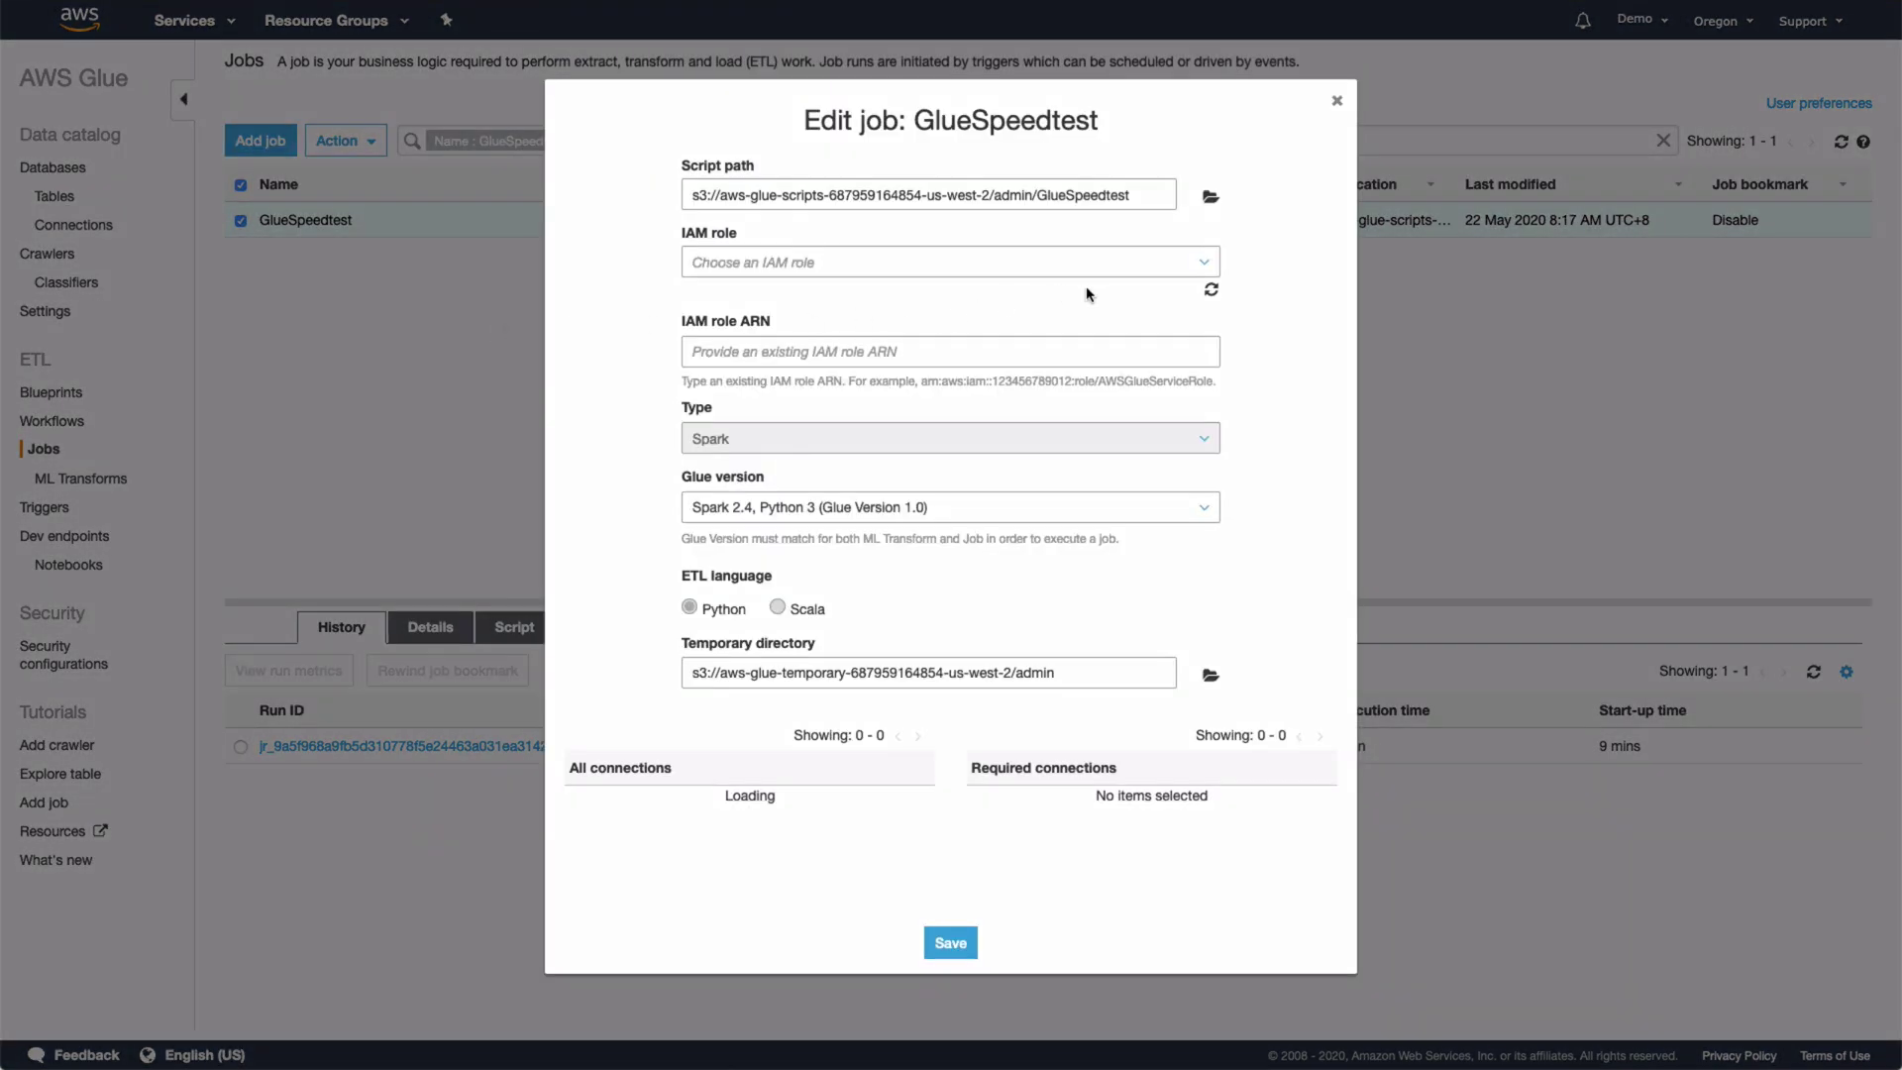
pyautogui.click(1198, 507)
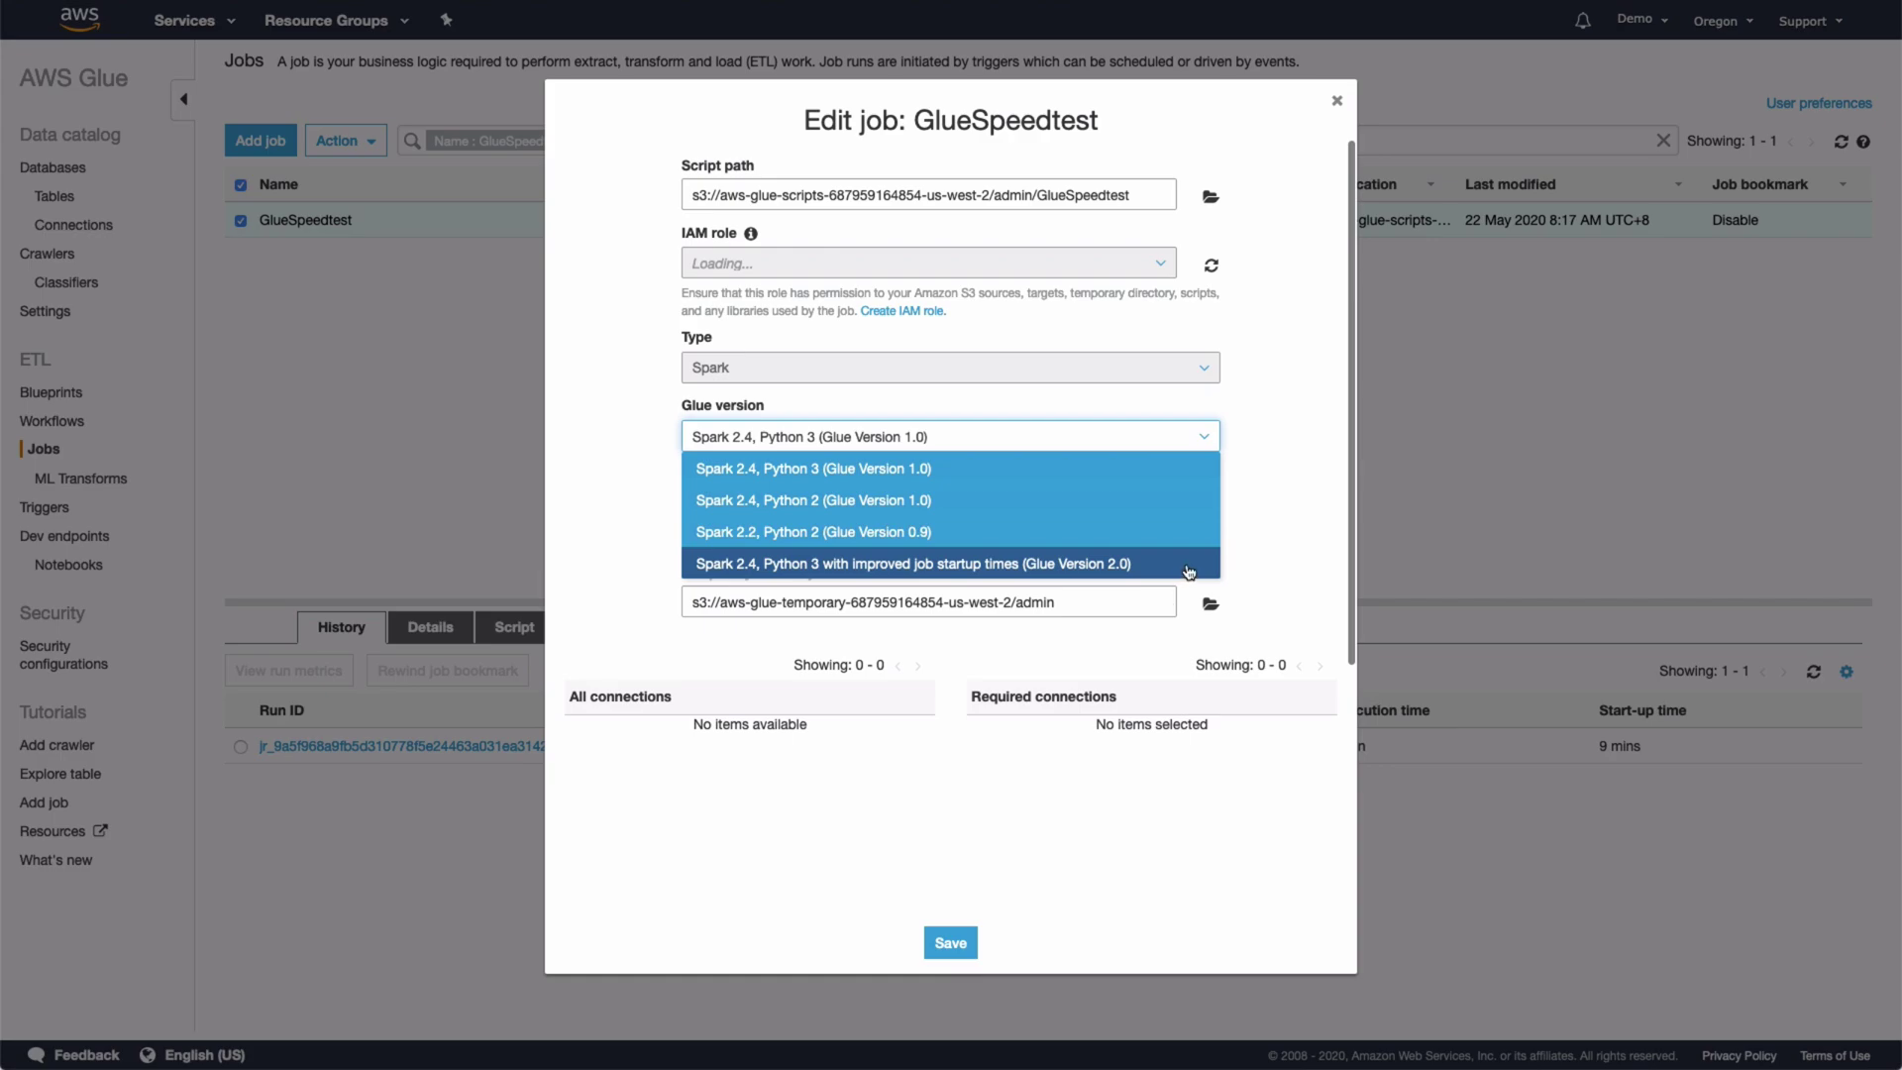
pyautogui.click(1189, 564)
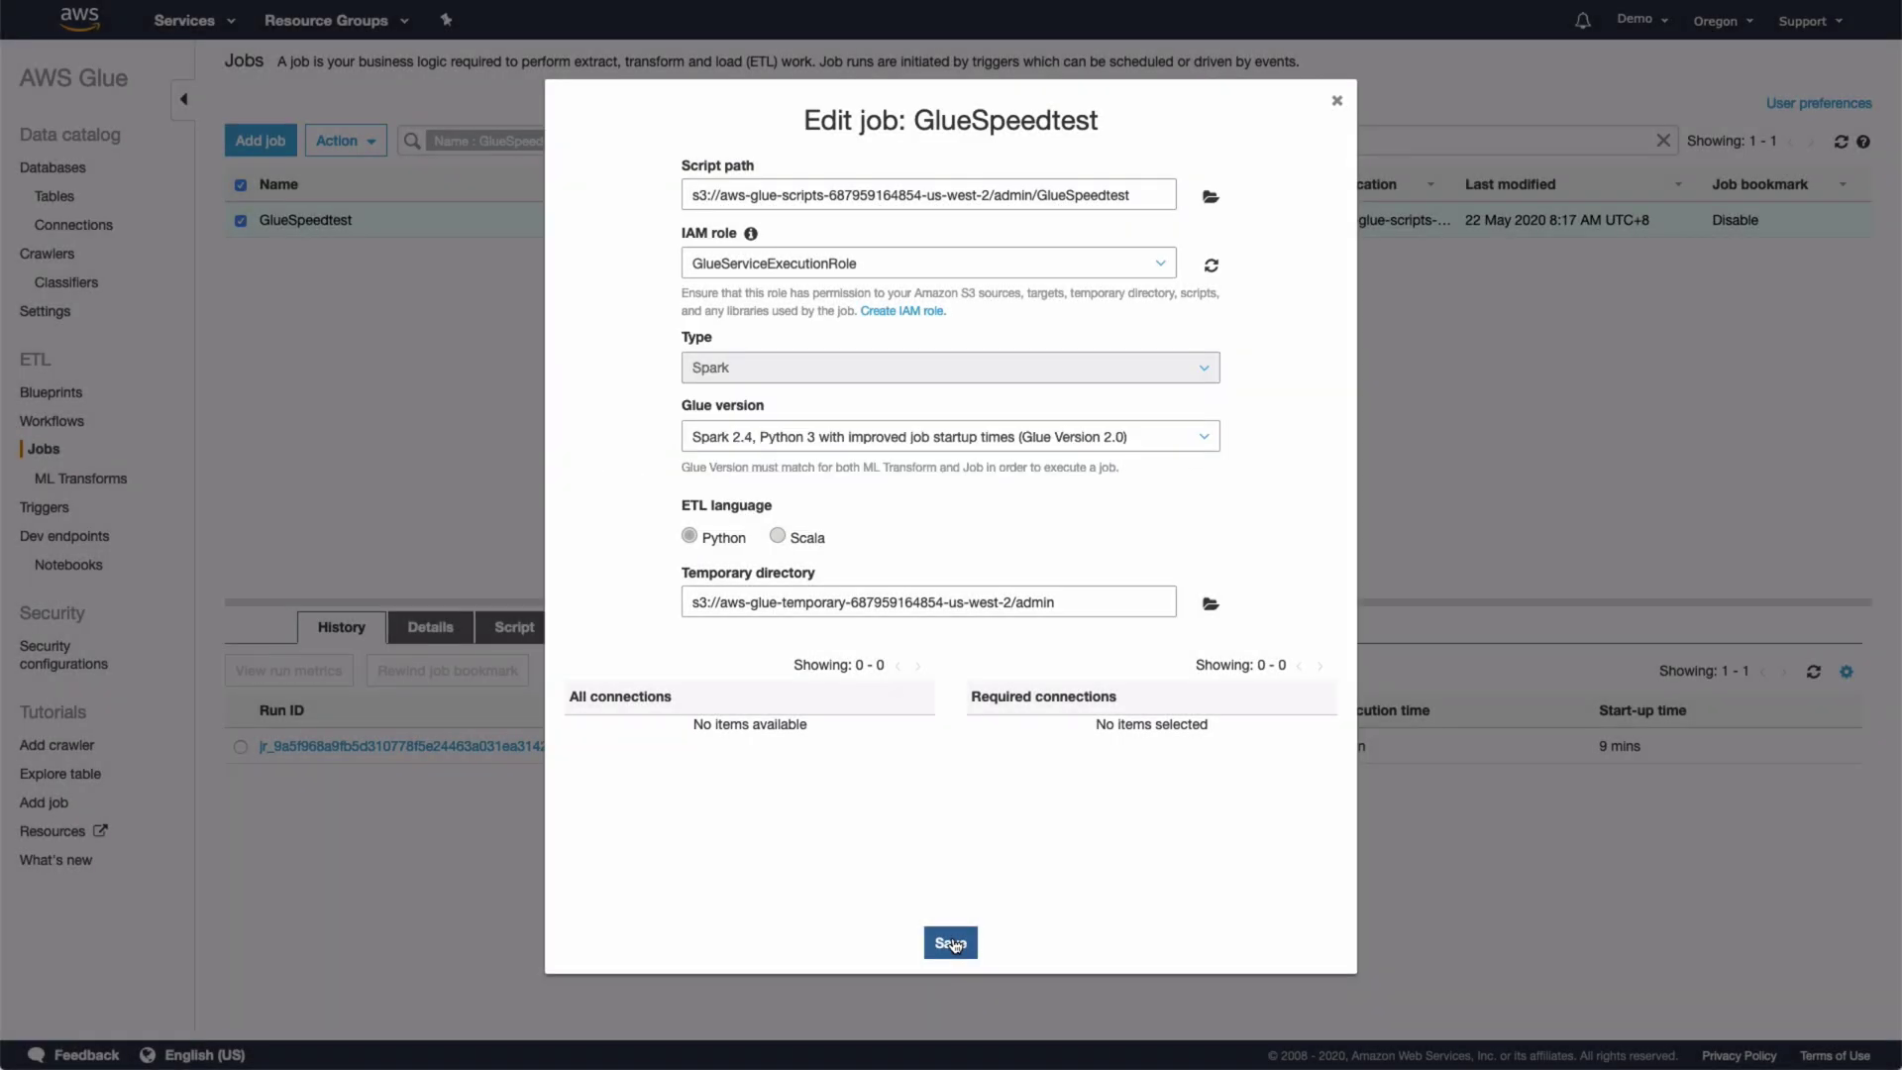
pyautogui.click(951, 943)
# - Start a second GlueSpeedtest run with no parameters and confirm its 24-second start-up
pyautogui.click(697, 226)
pyautogui.click(358, 141)
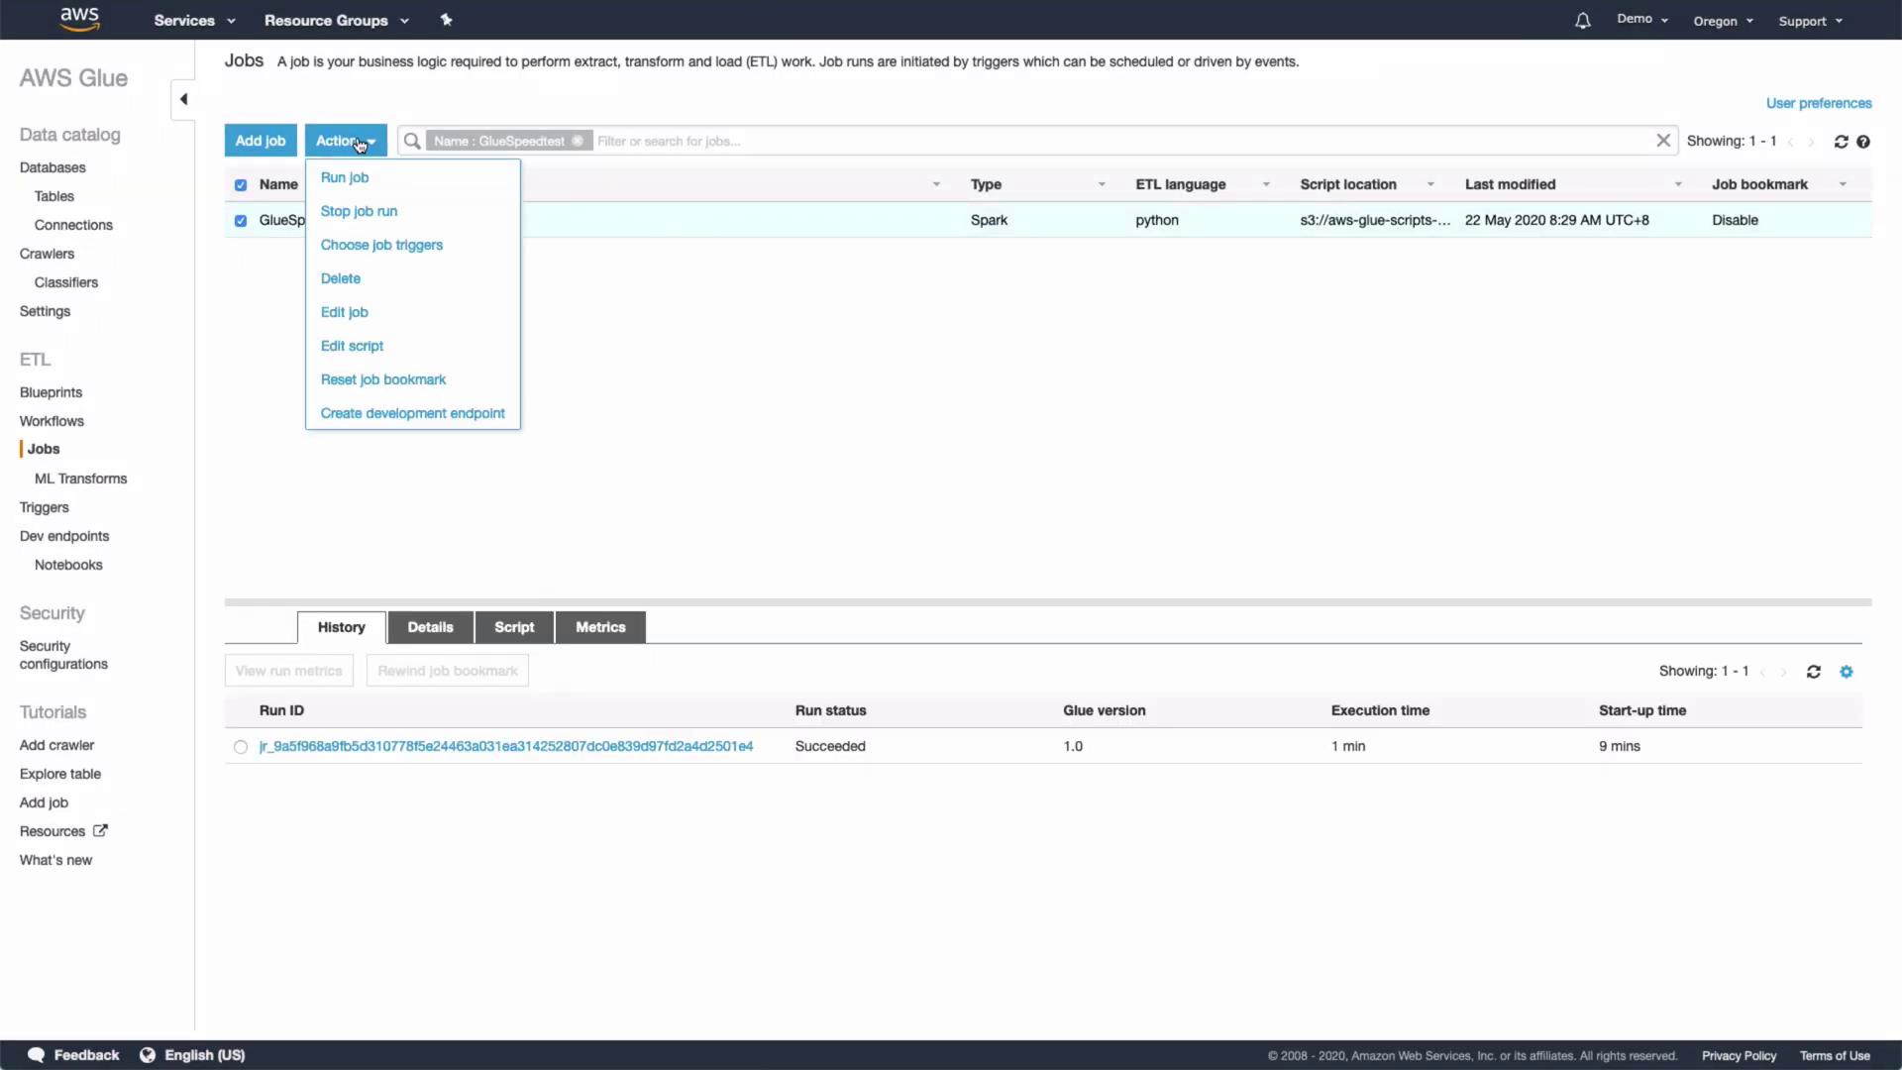
pyautogui.click(345, 177)
pyautogui.click(952, 498)
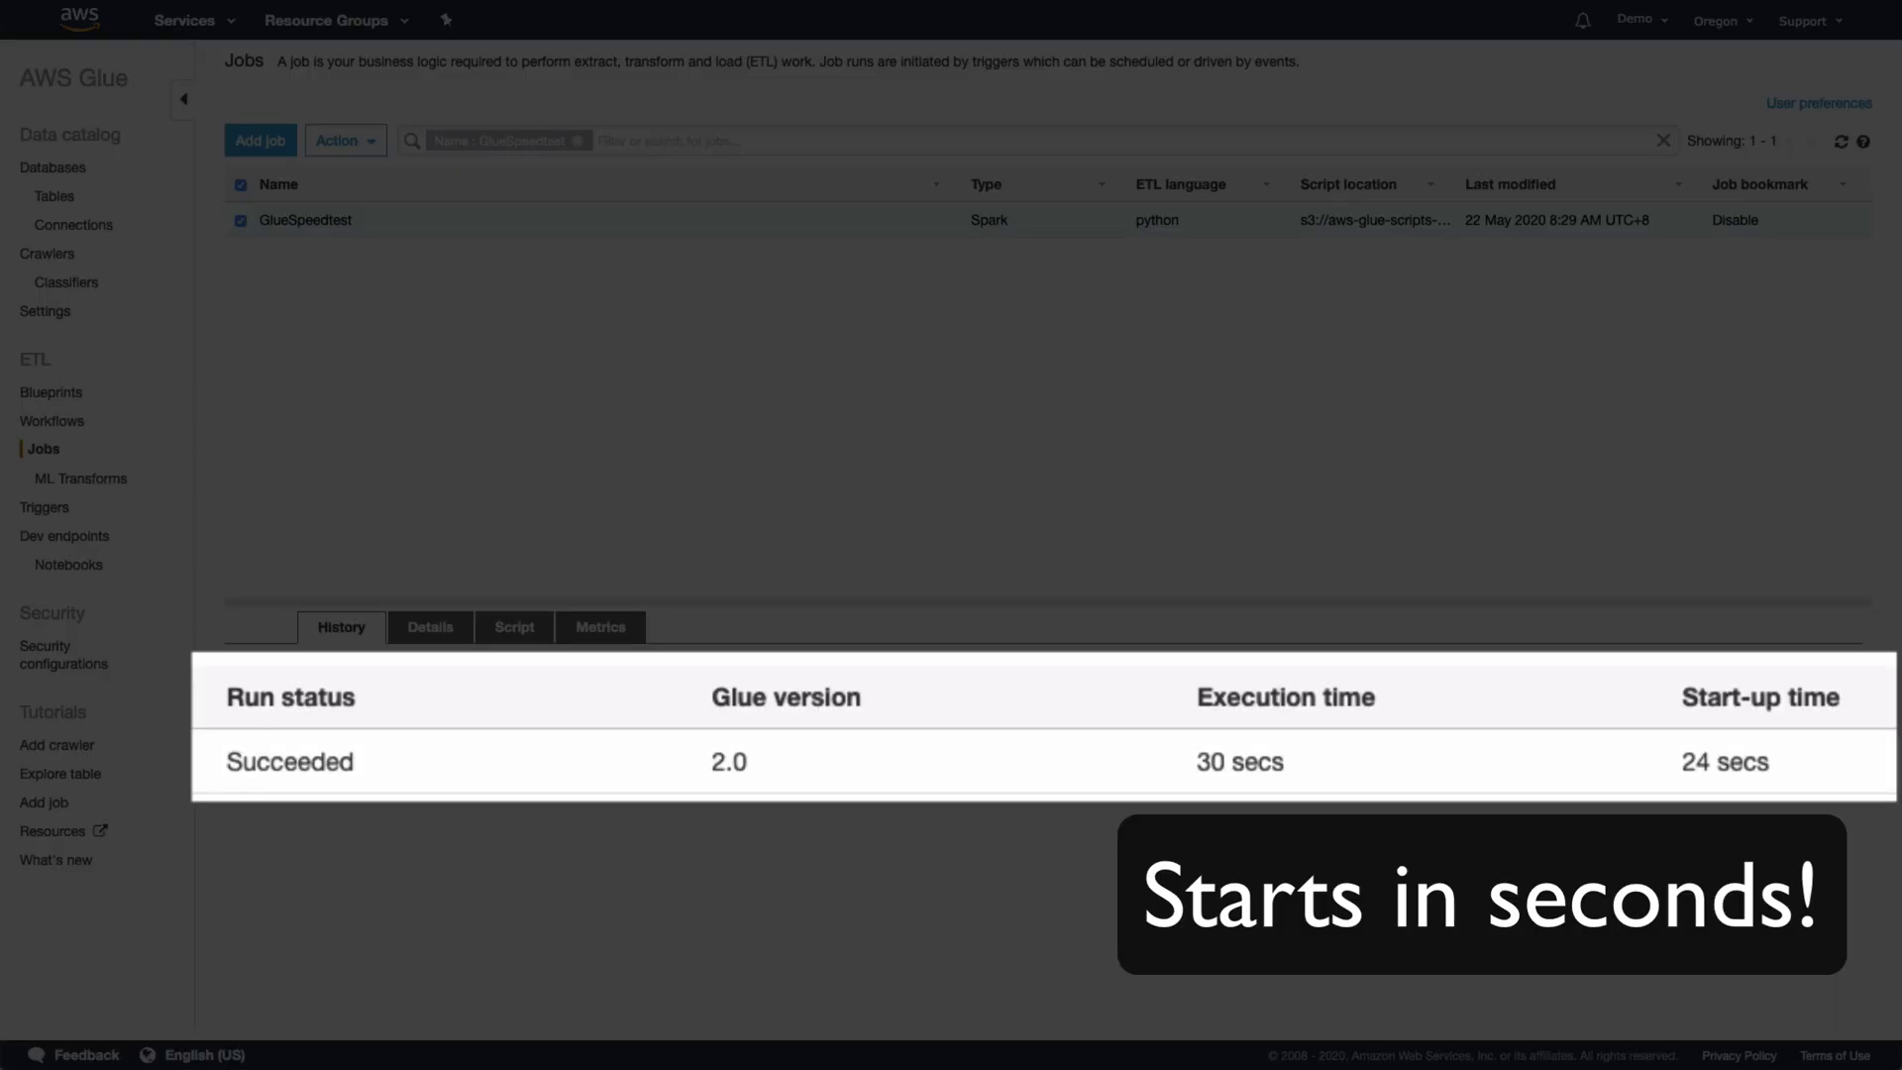